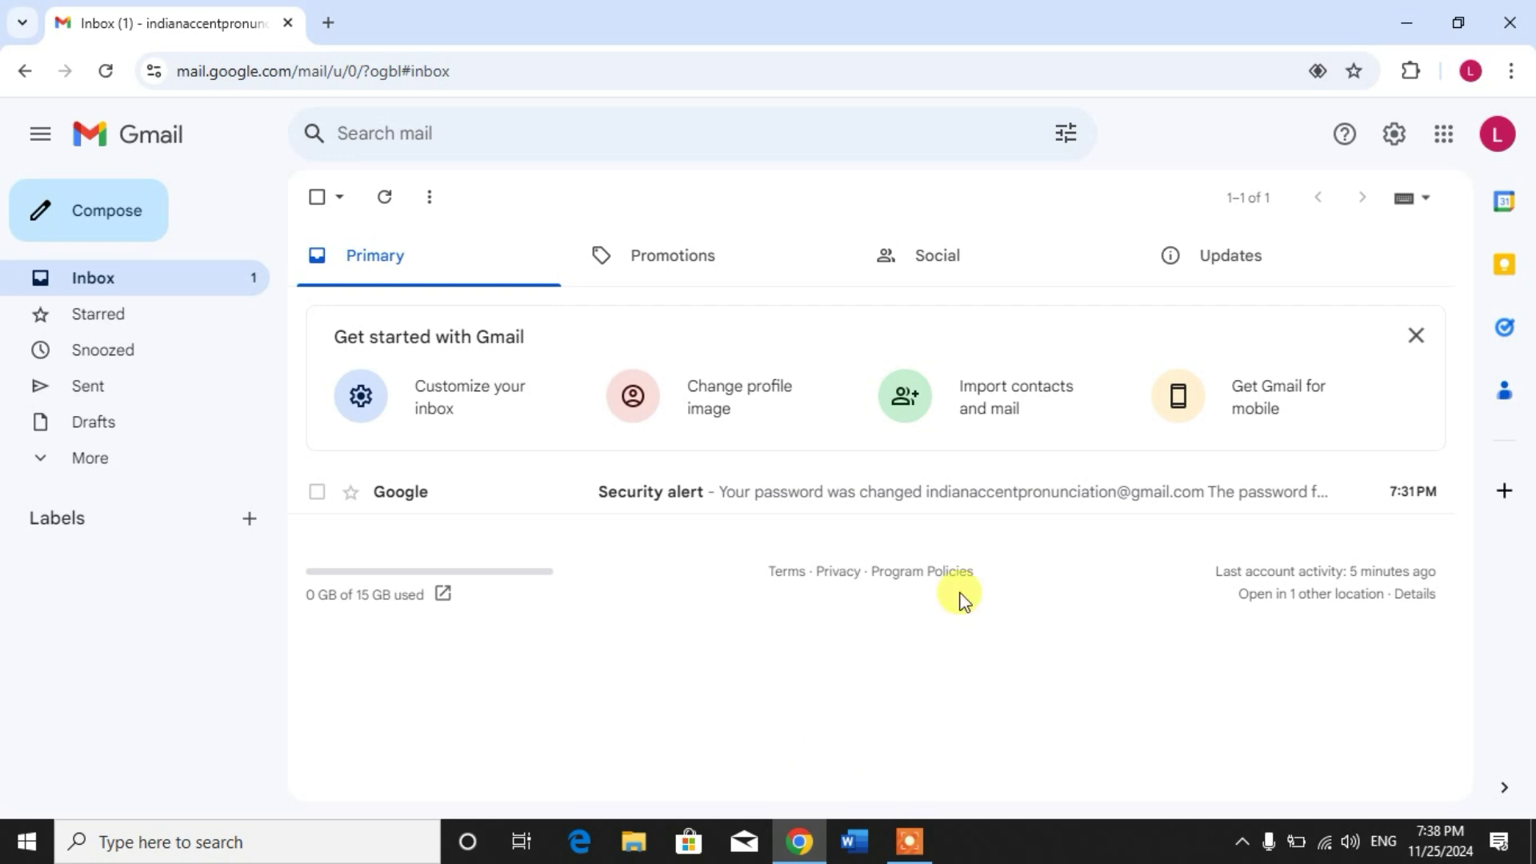
Reach the Google Account settings from the Gmail profile avatar menu
{"action": "left_click", "coordinate": [1497, 136]}
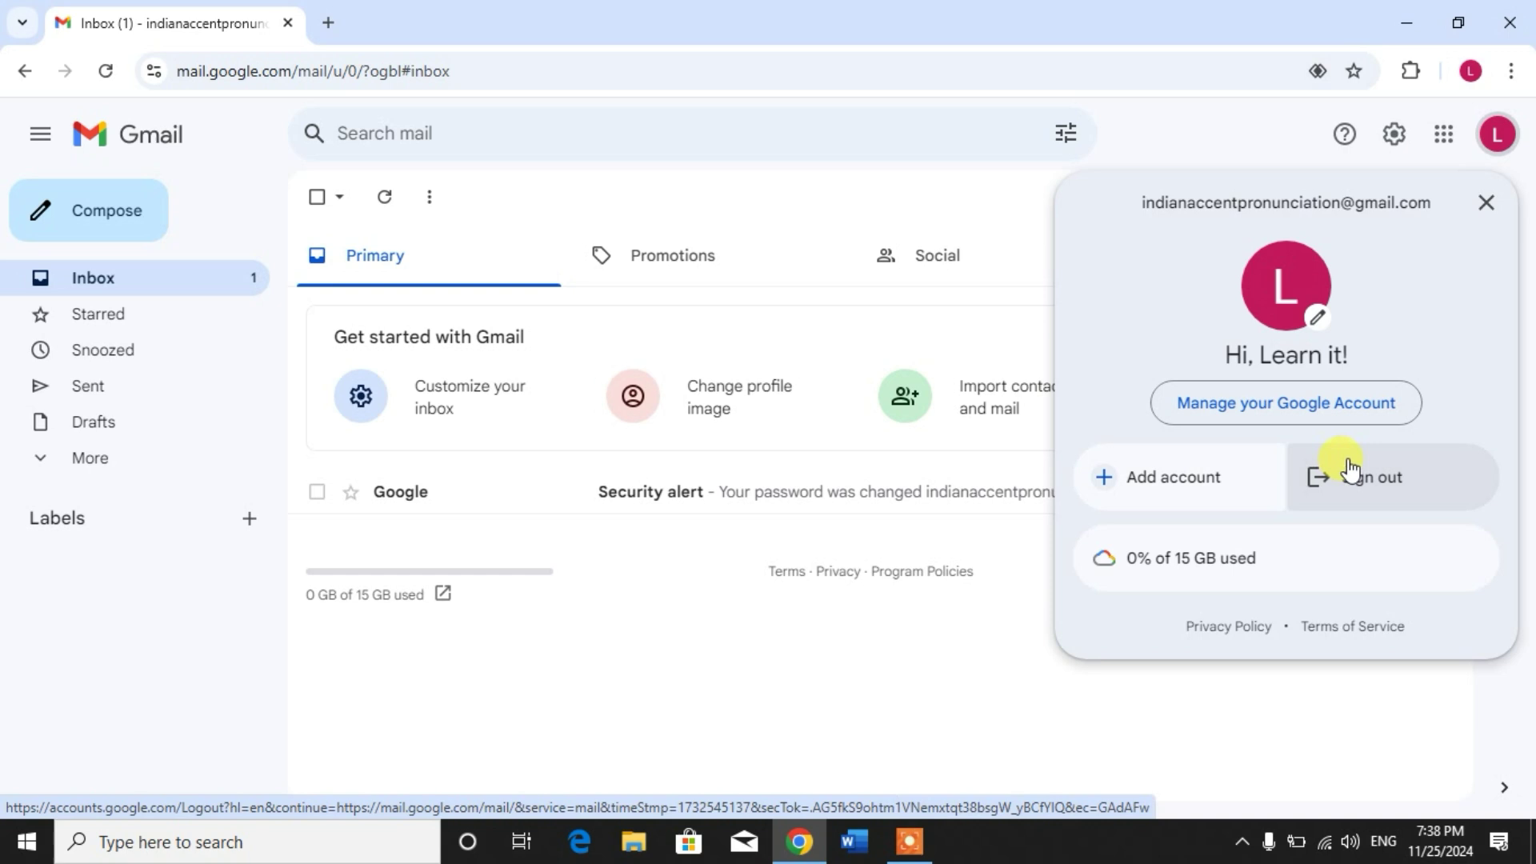
{"action": "left_click", "coordinate": [1290, 409]}
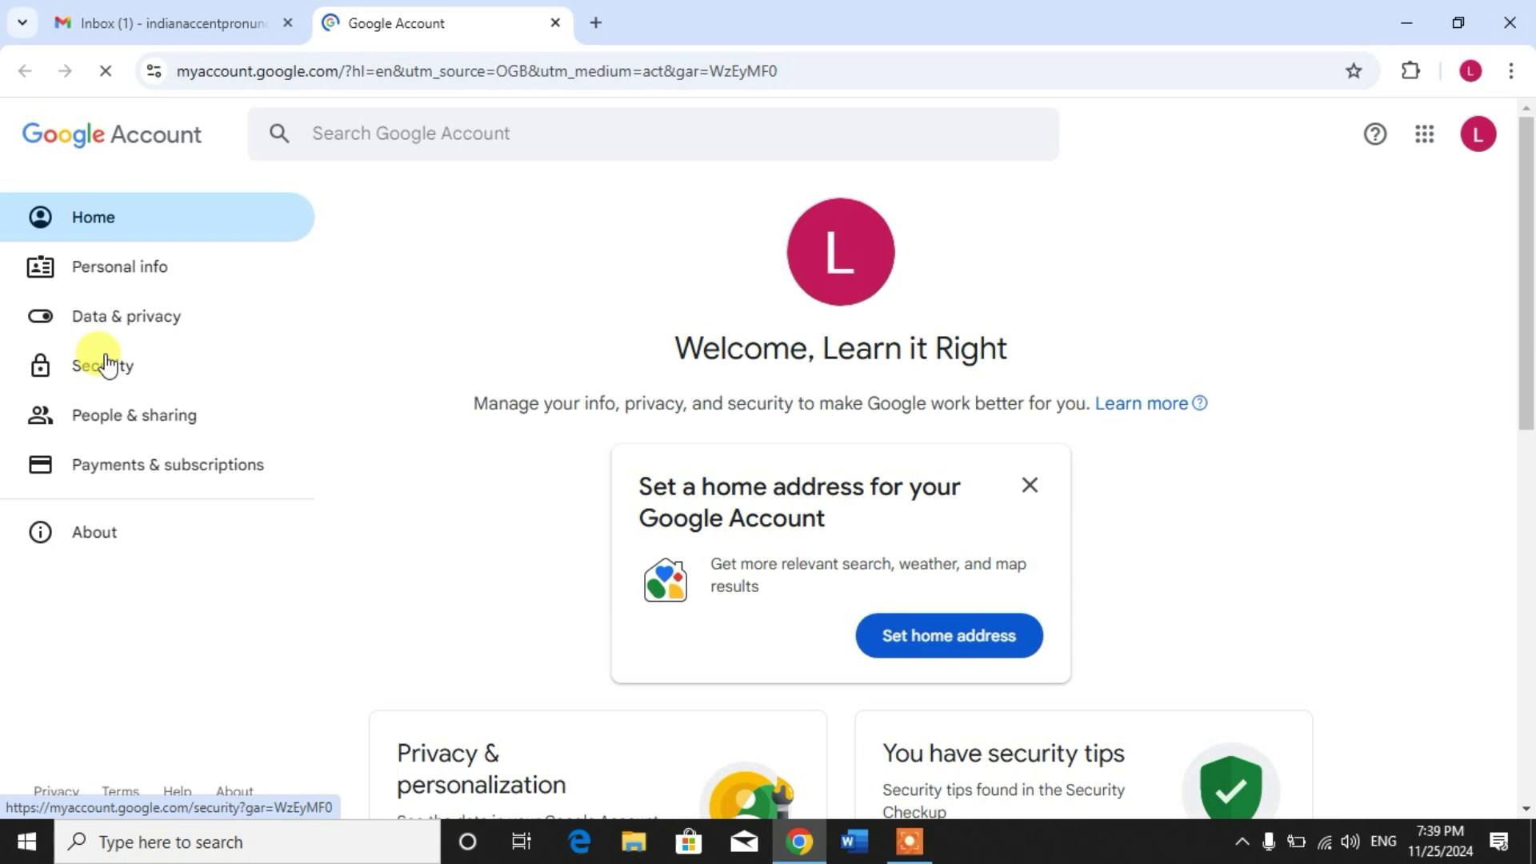
Switch to the Security page from the left sidebar
{"action": "left_click", "coordinate": [107, 360]}
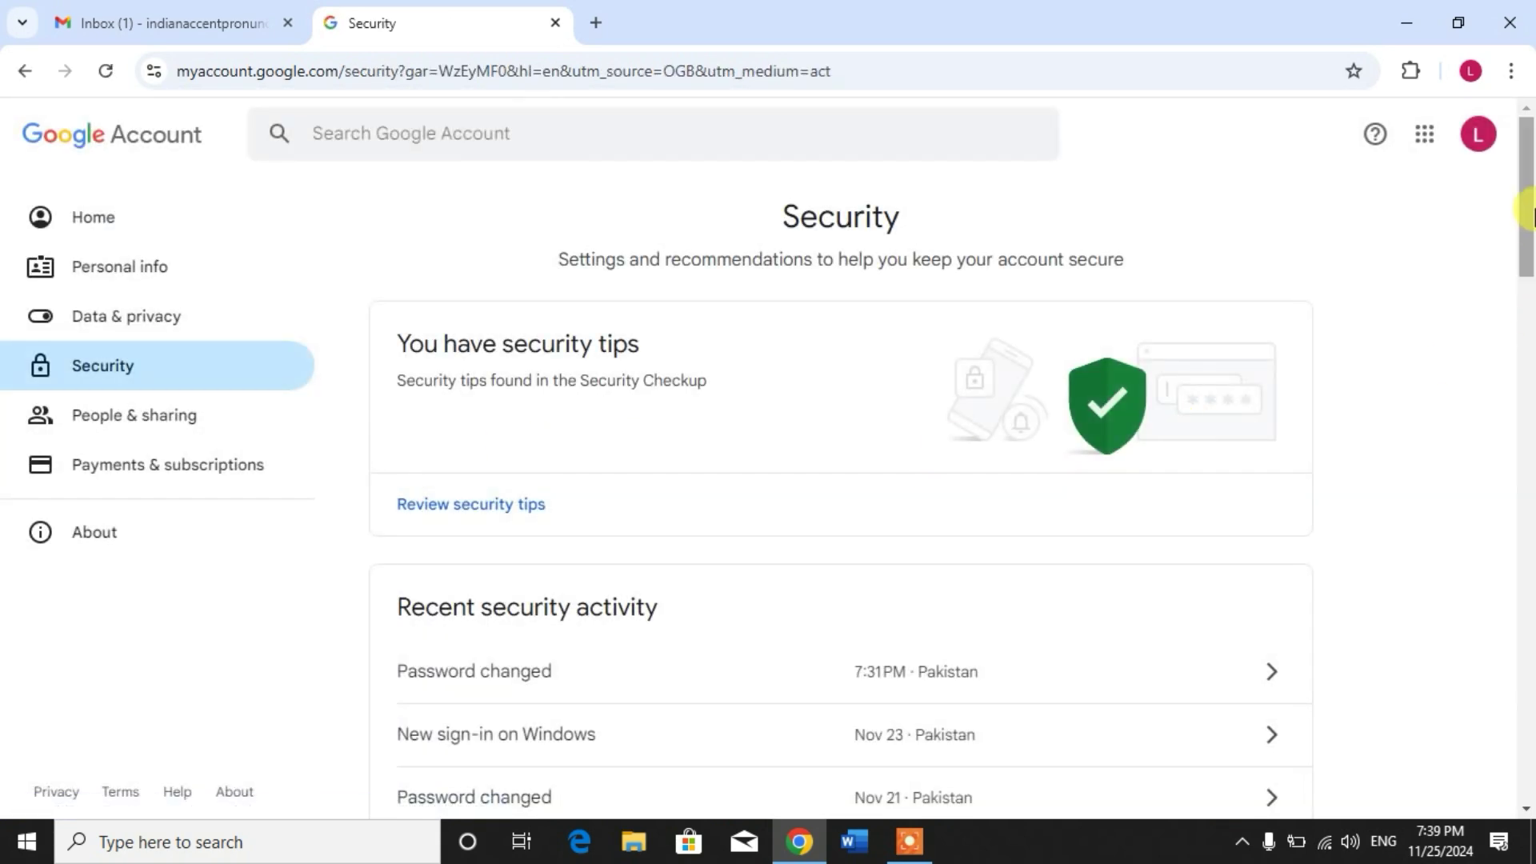
{"action": "left_click_drag", "start_coordinate": [1526, 198], "coordinate": [1526, 529]}
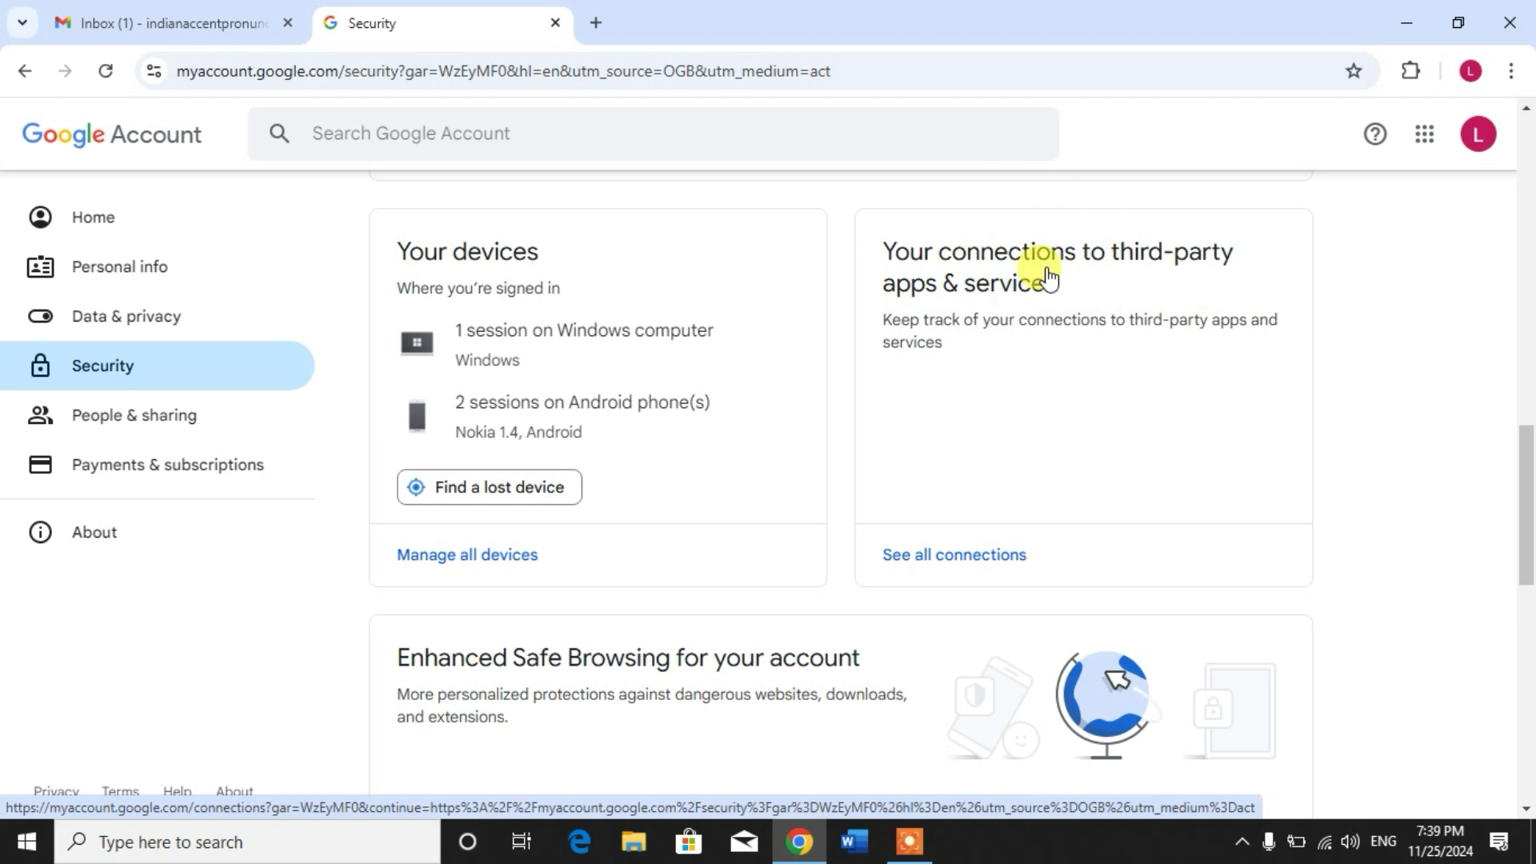
Show all third-party connections, confirming 0 apps and no connected services
{"action": "left_click", "coordinate": [960, 560]}
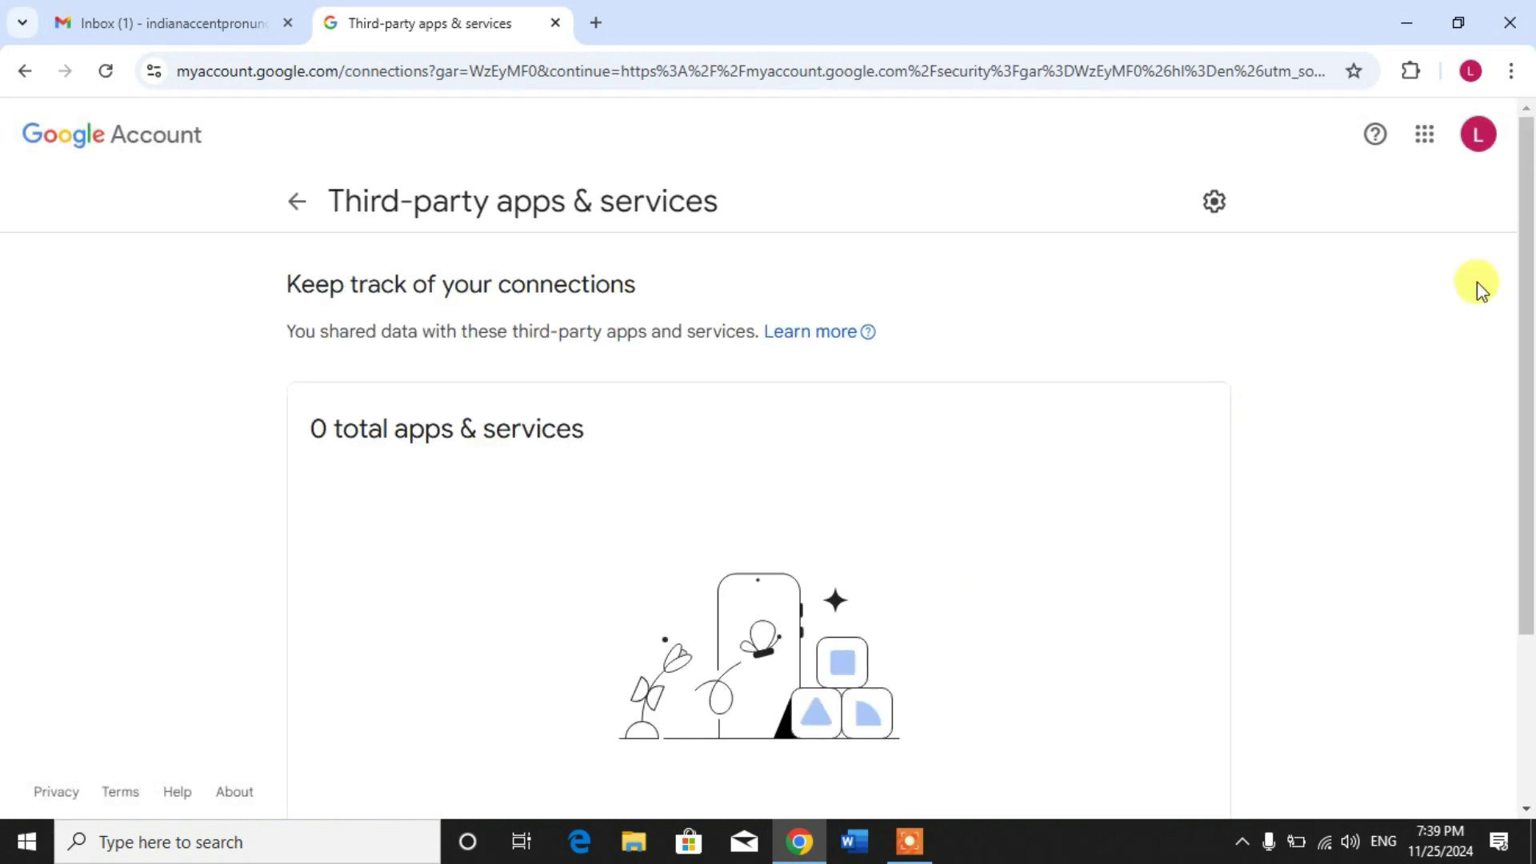
{"action": "mouse_move", "coordinate": [1526, 270]}
{"action": "left_mouse_down"}
{"action": "mouse_move", "coordinate": [1526, 564]}
{"action": "mouse_move", "coordinate": [1526, 340]}
{"action": "left_mouse_up"}
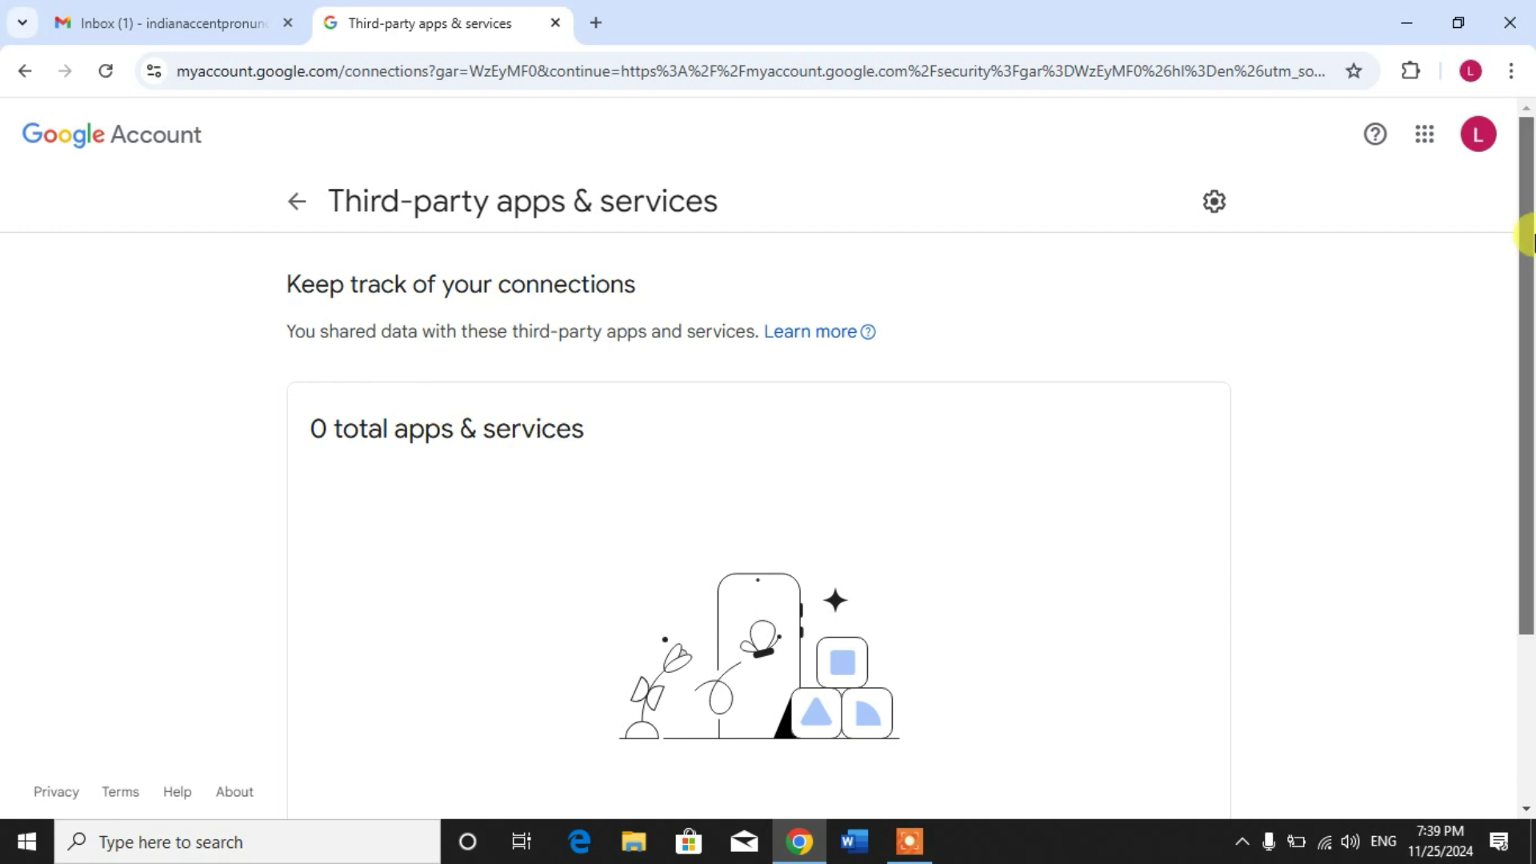
{"action": "left_click_drag", "start_coordinate": [1526, 180], "coordinate": [1526, 444]}
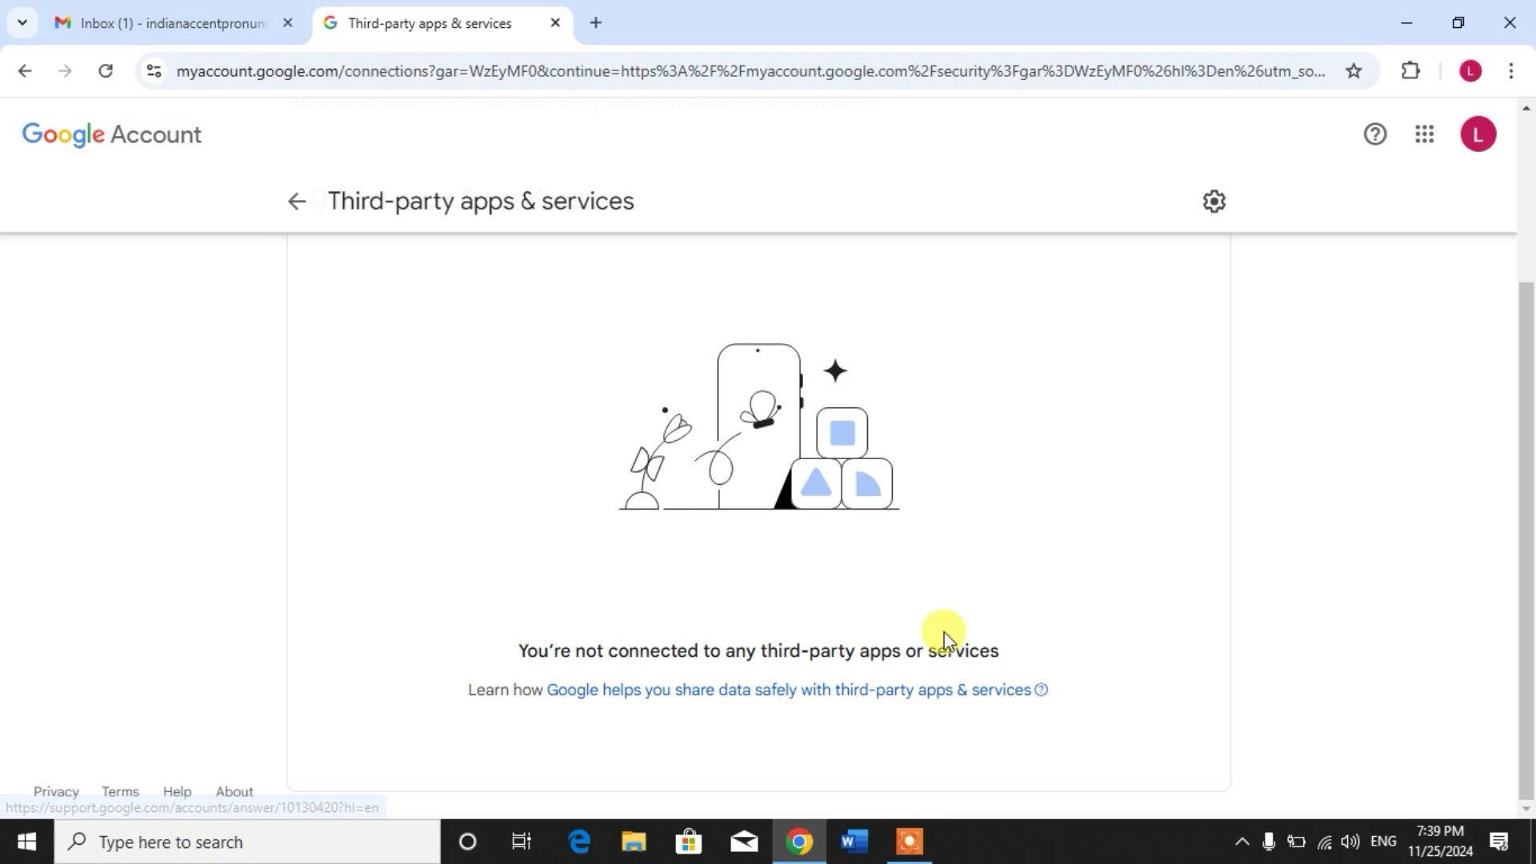